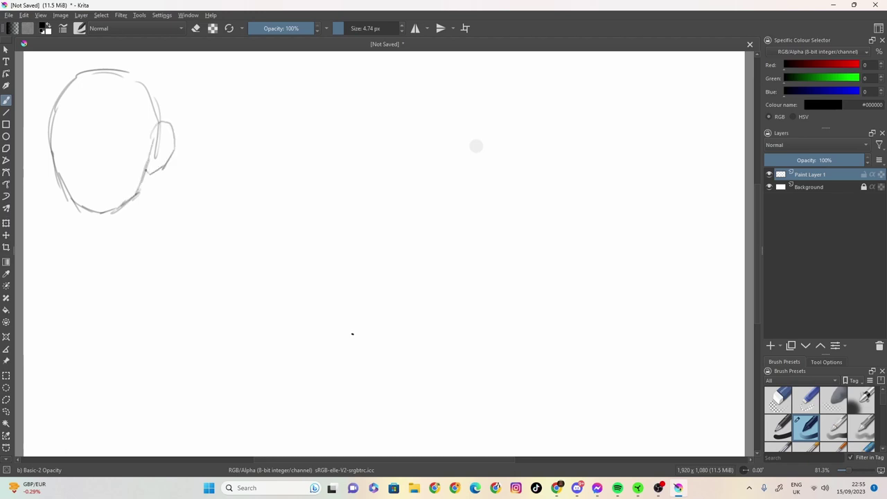
# - Complete the skull outline above the ear and sketch the eyebrows, eyes, nose and slight smile on the first head
pyautogui.moveTo(169, 123); pyautogui.dragTo(167, 108)
pyautogui.moveTo(166, 108)
pyautogui.mouseDown()
pyautogui.moveTo(158, 89)
pyautogui.moveTo(76, 72)
pyautogui.moveTo(42, 132)
pyautogui.moveTo(129, 143)
pyautogui.moveTo(75, 147)
pyautogui.moveTo(64, 158)
pyautogui.moveTo(78, 156)
pyautogui.moveTo(80, 183)
pyautogui.moveTo(91, 188)
pyautogui.moveTo(83, 183)
pyautogui.mouseUp()
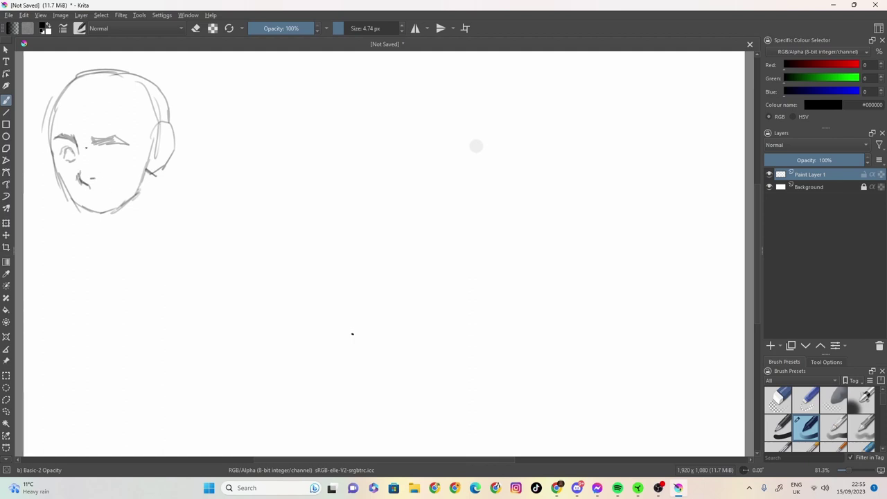
pyautogui.moveTo(101, 148)
pyautogui.mouseDown()
pyautogui.moveTo(121, 152)
pyautogui.moveTo(83, 161)
pyautogui.moveTo(109, 155)
pyautogui.mouseUp()
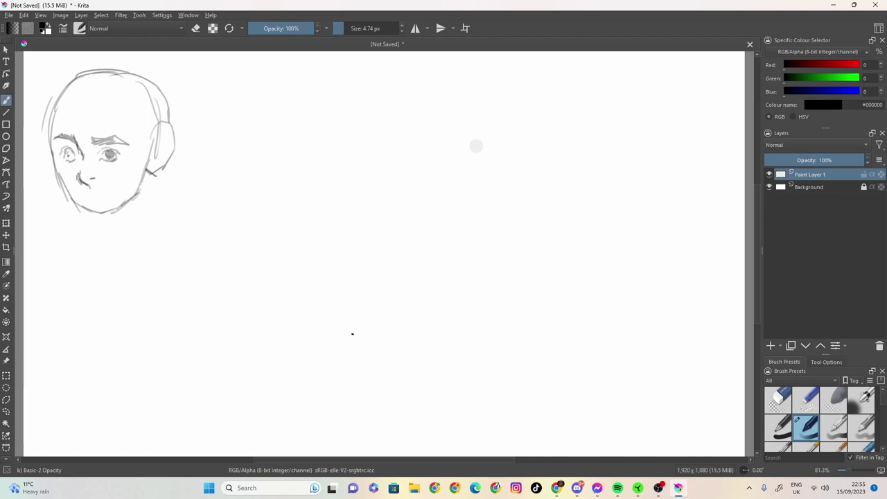
pyautogui.moveTo(67, 150); pyautogui.dragTo(72, 159)
pyautogui.moveTo(88, 199); pyautogui.dragTo(122, 191)
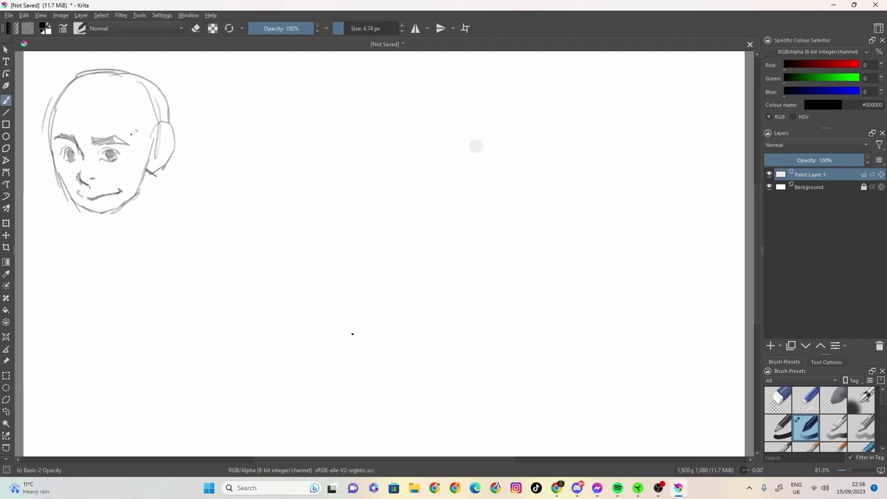
# - Draw long, pointed locks of hair hanging down both sides of the first face to below the chin
pyautogui.moveTo(131, 129)
pyautogui.mouseDown()
pyautogui.moveTo(140, 144)
pyautogui.moveTo(128, 201)
pyautogui.mouseUp()
pyautogui.moveTo(130, 187)
pyautogui.mouseDown()
pyautogui.moveTo(119, 208)
pyautogui.moveTo(127, 273)
pyautogui.mouseUp()
pyautogui.moveTo(140, 222)
pyautogui.mouseDown()
pyautogui.moveTo(130, 274)
pyautogui.moveTo(152, 114)
pyautogui.mouseUp()
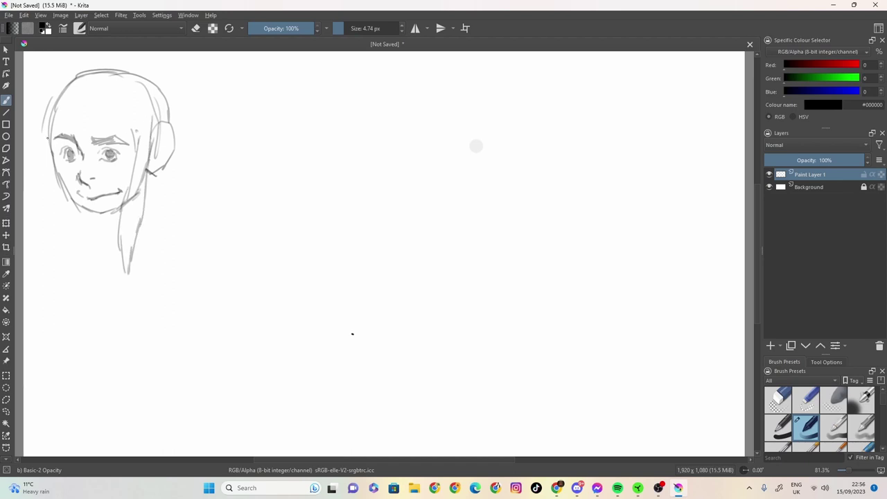
pyautogui.moveTo(47, 136)
pyautogui.mouseDown()
pyautogui.moveTo(40, 226)
pyautogui.moveTo(48, 281)
pyautogui.moveTo(58, 175)
pyautogui.moveTo(55, 233)
pyautogui.mouseUp()
# - Sketch the spiky outer hair around the first head's crown and a jagged fringe across the forehead
pyautogui.moveTo(41, 164)
pyautogui.mouseDown()
pyautogui.moveTo(42, 97)
pyautogui.moveTo(59, 86)
pyautogui.mouseUp()
pyautogui.moveTo(35, 102)
pyautogui.mouseDown()
pyautogui.moveTo(68, 71)
pyautogui.moveTo(83, 107)
pyautogui.moveTo(106, 108)
pyautogui.mouseUp()
pyautogui.moveTo(153, 77)
pyautogui.mouseDown()
pyautogui.moveTo(175, 91)
pyautogui.moveTo(173, 134)
pyautogui.mouseUp()
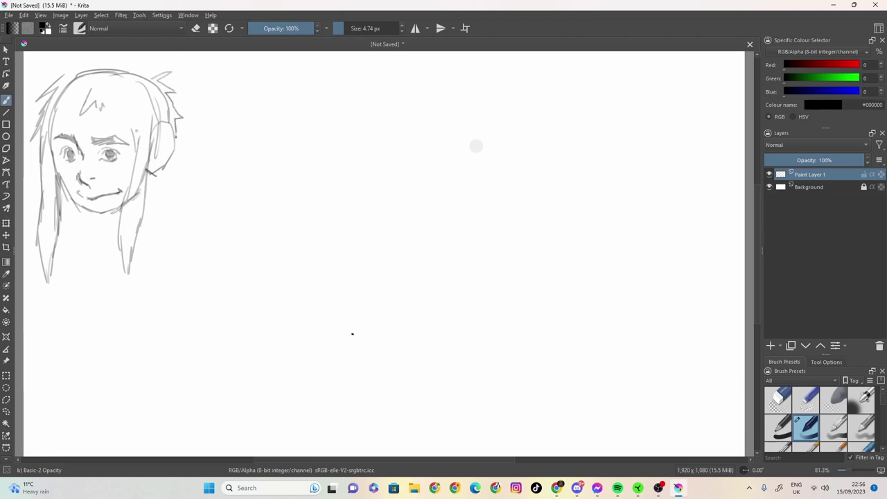
pyautogui.moveTo(152, 78)
pyautogui.mouseDown()
pyautogui.moveTo(135, 62)
pyautogui.moveTo(75, 59)
pyautogui.moveTo(80, 69)
pyautogui.moveTo(57, 76)
pyautogui.mouseUp()
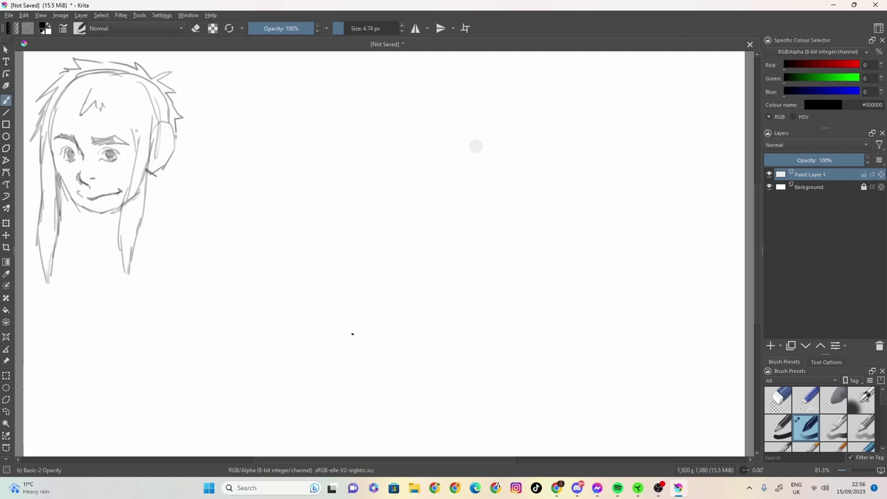
pyautogui.moveTo(114, 107)
pyautogui.mouseDown()
pyautogui.moveTo(124, 132)
pyautogui.moveTo(137, 136)
pyautogui.mouseUp()
pyautogui.moveTo(79, 99); pyautogui.dragTo(59, 129)
pyautogui.moveTo(61, 114)
pyautogui.mouseDown()
pyautogui.moveTo(53, 135)
pyautogui.moveTo(44, 133)
pyautogui.mouseUp()
# - Draw the first portrait's neck, shoulders and collarbones, hatch shadow under the chin, and add hair strands behind the ear
pyautogui.click(102, 182)
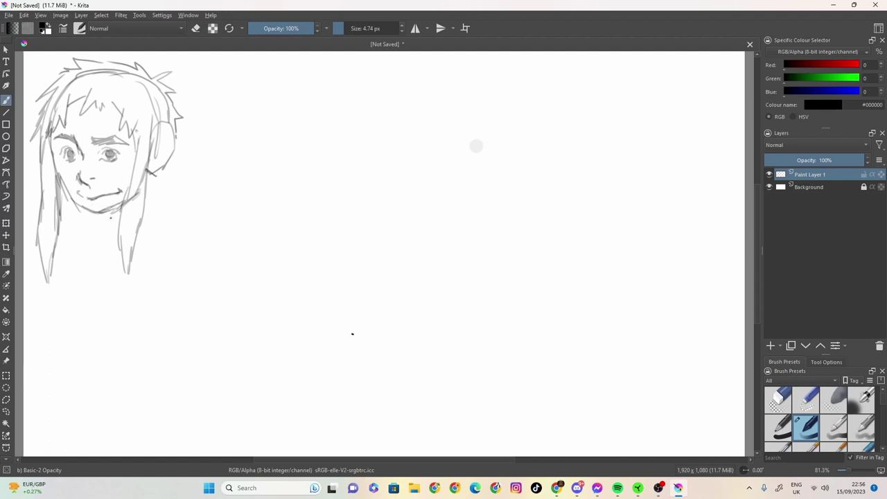
pyautogui.moveTo(118, 218)
pyautogui.mouseDown()
pyautogui.moveTo(108, 235)
pyautogui.moveTo(106, 220)
pyautogui.mouseUp()
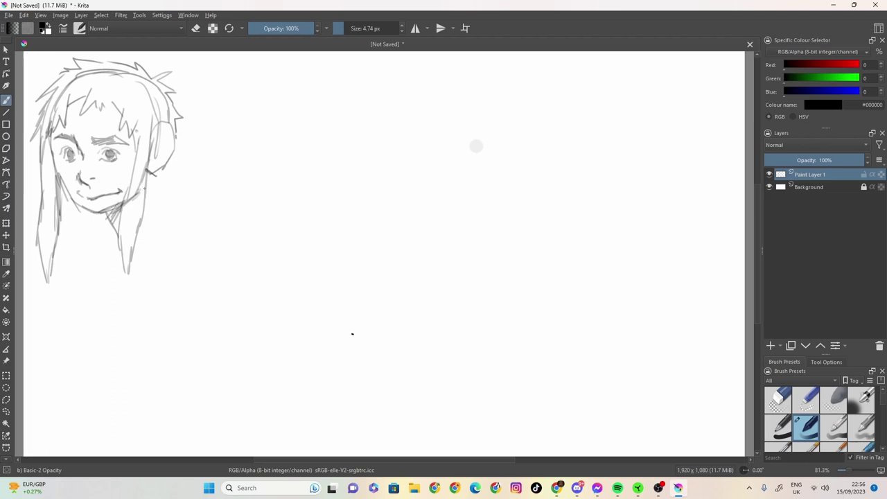
pyautogui.moveTo(157, 169)
pyautogui.mouseDown()
pyautogui.moveTo(161, 221)
pyautogui.moveTo(173, 243)
pyautogui.mouseUp()
pyautogui.moveTo(112, 227)
pyautogui.mouseDown()
pyautogui.moveTo(69, 253)
pyautogui.moveTo(82, 268)
pyautogui.moveTo(115, 277)
pyautogui.moveTo(166, 271)
pyautogui.mouseUp()
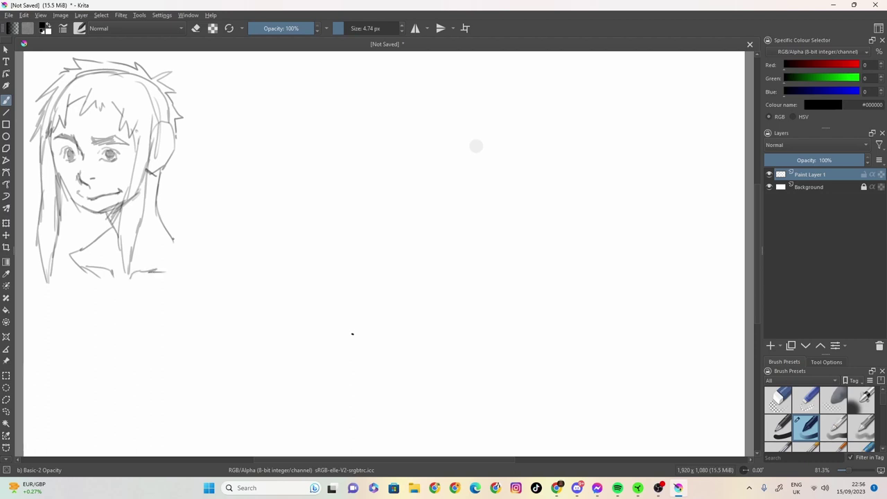
pyautogui.moveTo(172, 237)
pyautogui.mouseDown()
pyautogui.moveTo(194, 262)
pyautogui.moveTo(172, 286)
pyautogui.mouseUp()
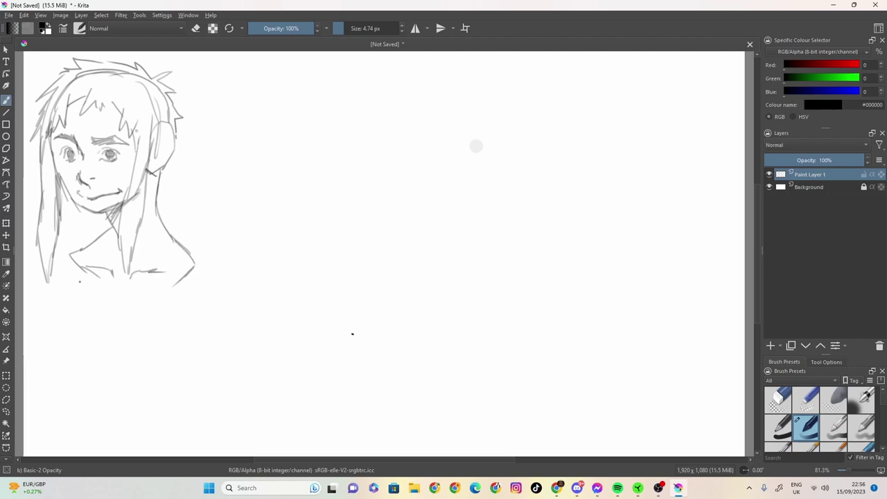
pyautogui.moveTo(53, 145); pyautogui.dragTo(63, 184)
pyautogui.moveTo(158, 198)
pyautogui.mouseDown()
pyautogui.moveTo(179, 146)
pyautogui.moveTo(175, 134)
pyautogui.moveTo(179, 163)
pyautogui.mouseUp()
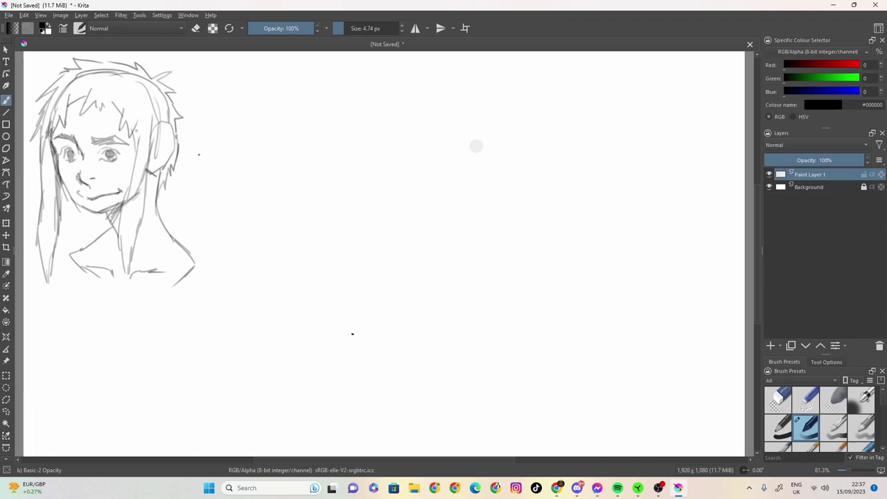
# - Sketch a smaller front-facing head beside the first portrait, with eyebrows, eyes, nose and a smiling mouth
pyautogui.moveTo(279, 102)
pyautogui.mouseDown()
pyautogui.moveTo(305, 96)
pyautogui.moveTo(259, 170)
pyautogui.moveTo(331, 149)
pyautogui.moveTo(278, 100)
pyautogui.mouseUp()
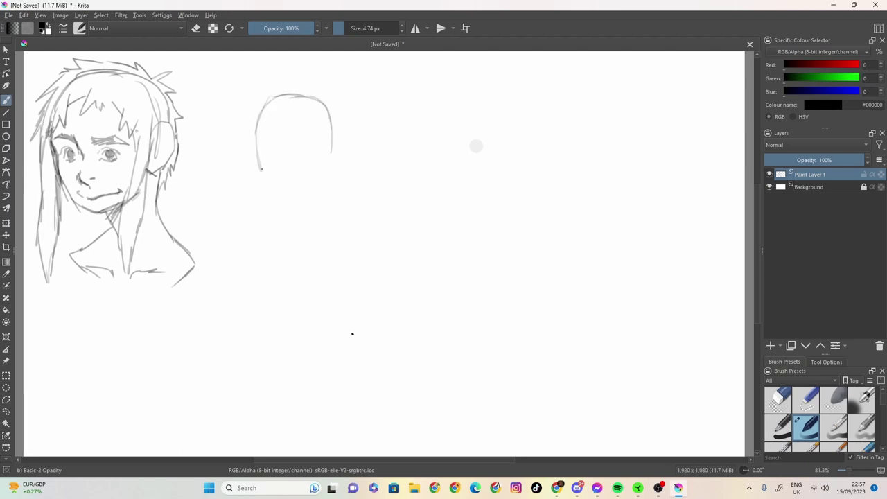
pyautogui.moveTo(262, 169)
pyautogui.mouseDown()
pyautogui.moveTo(284, 204)
pyautogui.moveTo(281, 197)
pyautogui.moveTo(300, 201)
pyautogui.moveTo(328, 164)
pyautogui.mouseUp()
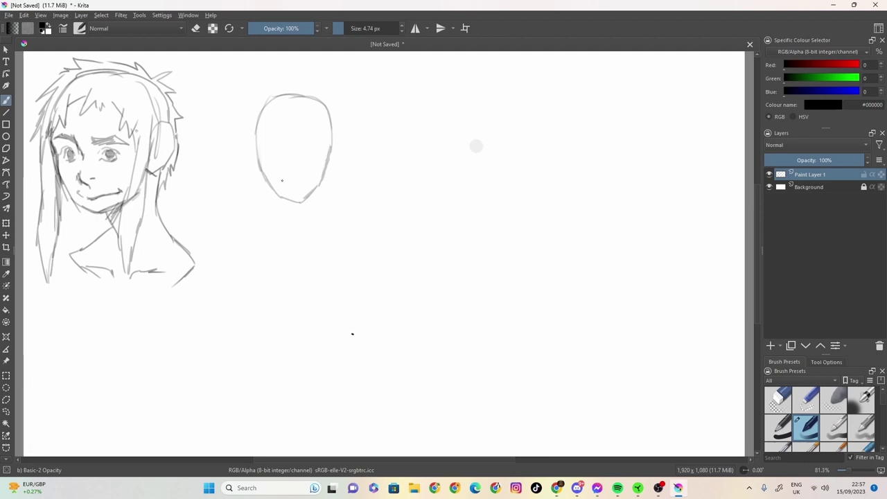
pyautogui.moveTo(280, 181); pyautogui.dragTo(313, 180)
pyautogui.moveTo(292, 166); pyautogui.dragTo(295, 174)
pyautogui.moveTo(270, 136)
pyautogui.mouseDown()
pyautogui.moveTo(317, 135)
pyautogui.moveTo(276, 145)
pyautogui.moveTo(281, 154)
pyautogui.moveTo(316, 147)
pyautogui.moveTo(309, 153)
pyautogui.mouseUp()
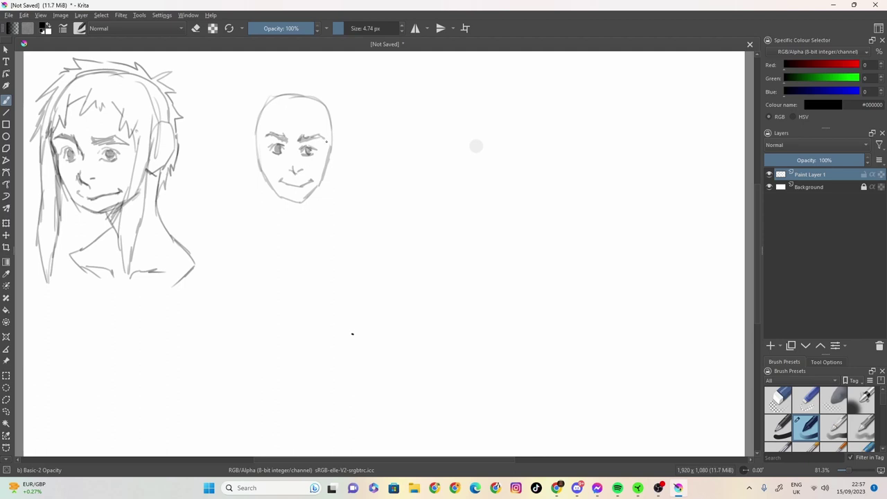
# - Add ears, long side locks, a jagged fringe and spiky outer hair to the second head
pyautogui.moveTo(326, 130)
pyautogui.mouseDown()
pyautogui.moveTo(323, 219)
pyautogui.moveTo(335, 144)
pyautogui.mouseUp()
pyautogui.moveTo(262, 150); pyautogui.dragTo(258, 220)
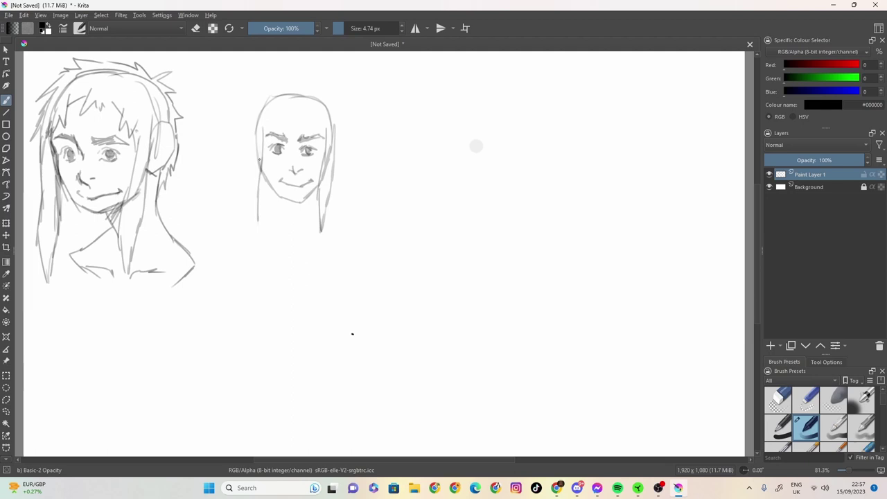
pyautogui.moveTo(262, 151); pyautogui.dragTo(261, 232)
pyautogui.moveTo(250, 174)
pyautogui.mouseDown()
pyautogui.moveTo(252, 124)
pyautogui.moveTo(251, 164)
pyautogui.mouseUp()
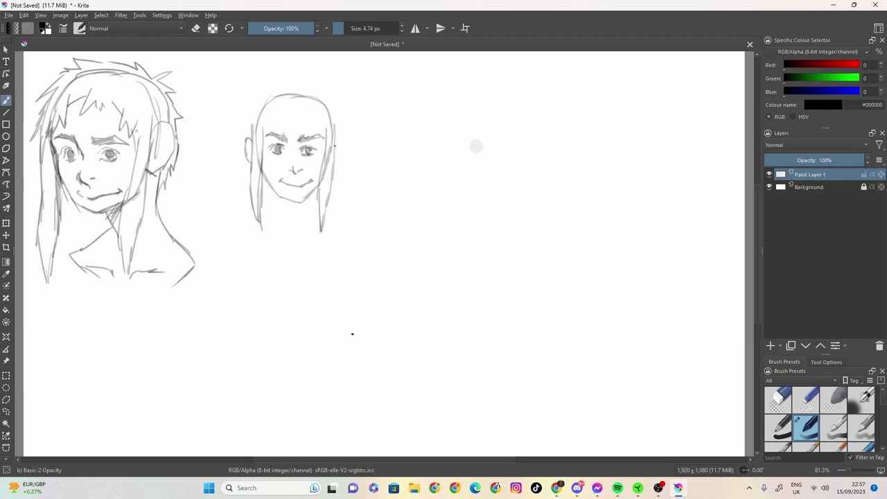
pyautogui.moveTo(335, 139)
pyautogui.mouseDown()
pyautogui.moveTo(341, 156)
pyautogui.moveTo(332, 170)
pyautogui.mouseUp()
pyautogui.moveTo(293, 109)
pyautogui.mouseDown()
pyautogui.moveTo(300, 122)
pyautogui.moveTo(311, 114)
pyautogui.moveTo(324, 143)
pyautogui.mouseUp()
pyautogui.moveTo(287, 115)
pyautogui.mouseDown()
pyautogui.moveTo(273, 118)
pyautogui.moveTo(260, 143)
pyautogui.moveTo(245, 125)
pyautogui.moveTo(259, 95)
pyautogui.moveTo(283, 84)
pyautogui.moveTo(268, 79)
pyautogui.moveTo(320, 78)
pyautogui.moveTo(347, 93)
pyautogui.moveTo(345, 130)
pyautogui.mouseUp()
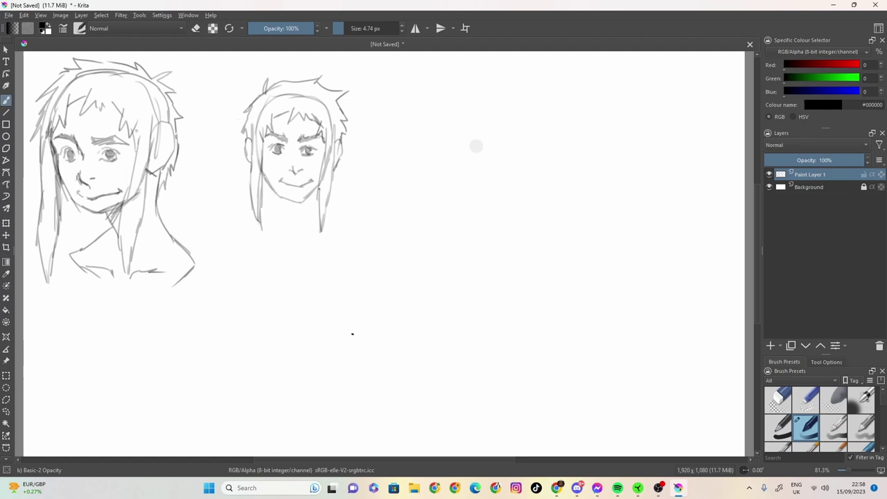
# - Darken the second head's jawline, draw its neck and shoulders, and hatch a shadow beneath the chin
pyautogui.moveTo(318, 188)
pyautogui.mouseDown()
pyautogui.moveTo(297, 201)
pyautogui.moveTo(272, 190)
pyautogui.mouseUp()
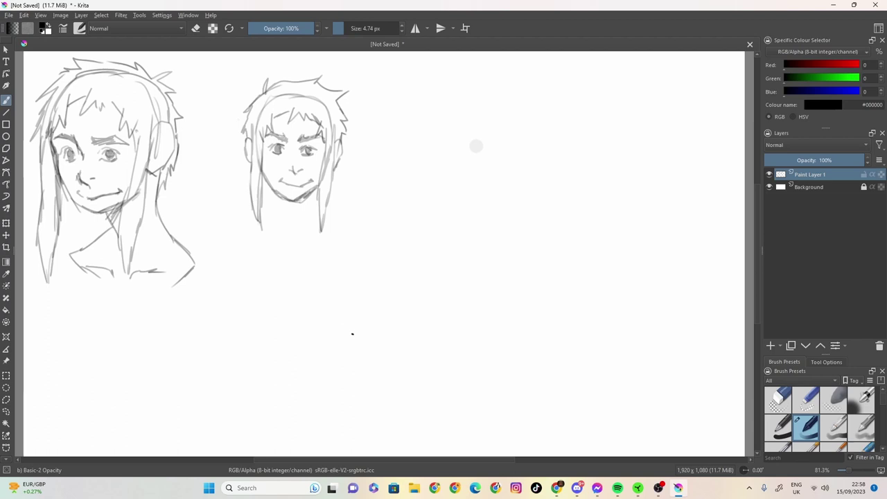
pyautogui.moveTo(269, 182)
pyautogui.mouseDown()
pyautogui.moveTo(276, 223)
pyautogui.moveTo(255, 232)
pyautogui.moveTo(270, 260)
pyautogui.mouseUp()
pyautogui.moveTo(317, 196)
pyautogui.mouseDown()
pyautogui.moveTo(309, 229)
pyautogui.moveTo(320, 226)
pyautogui.moveTo(325, 249)
pyautogui.moveTo(314, 239)
pyautogui.moveTo(282, 261)
pyautogui.moveTo(299, 260)
pyautogui.mouseUp()
pyautogui.moveTo(333, 244); pyautogui.dragTo(278, 268)
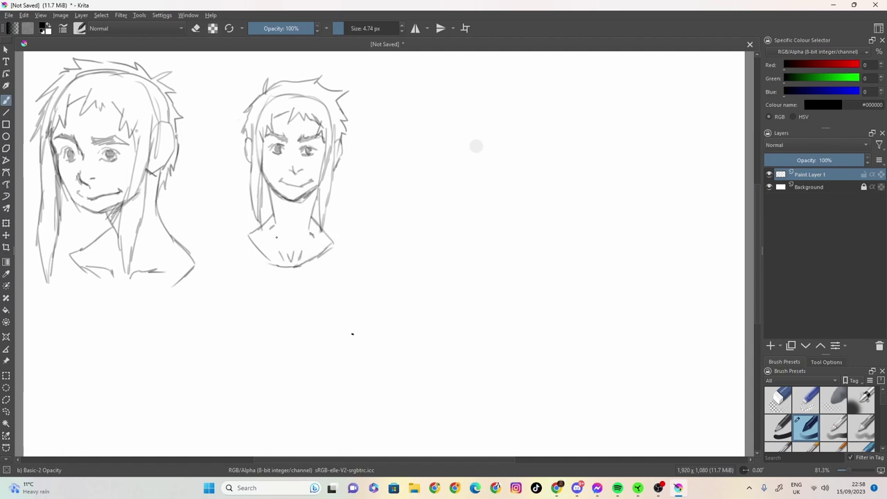
pyautogui.moveTo(264, 198); pyautogui.dragTo(270, 209)
pyautogui.moveTo(270, 194); pyautogui.dragTo(297, 206)
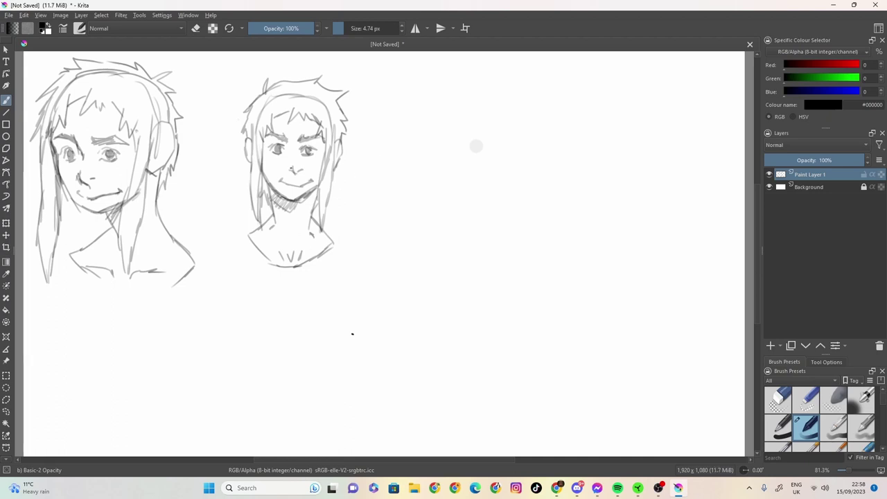
# - Darken the second face's nostrils and shade the side of its nose with dense strokes
pyautogui.moveTo(291, 165); pyautogui.dragTo(296, 173)
pyautogui.moveTo(299, 163); pyautogui.dragTo(301, 171)
pyautogui.moveTo(291, 158); pyautogui.dragTo(292, 168)
pyautogui.moveTo(287, 150)
pyautogui.mouseDown()
pyautogui.moveTo(283, 163)
pyautogui.moveTo(292, 161)
pyautogui.moveTo(283, 166)
pyautogui.mouseUp()
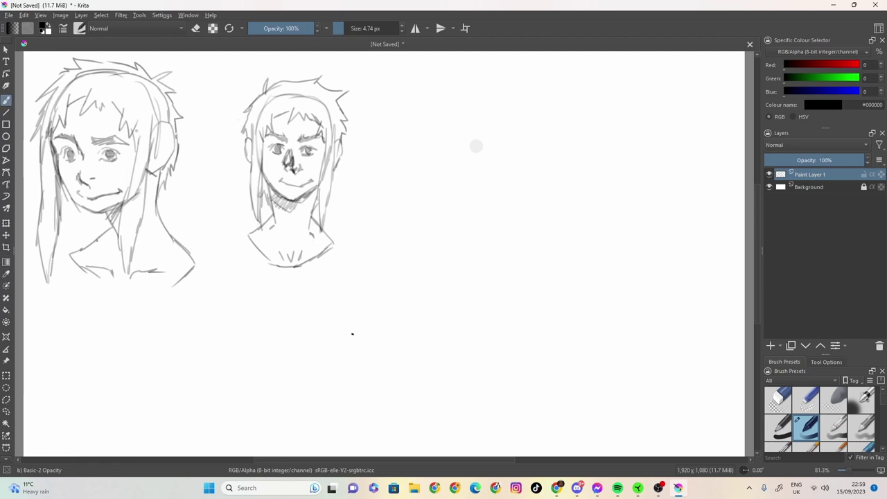
# - Extend both side locks of the first portrait into longer, pointed tips
pyautogui.moveTo(122, 190)
pyautogui.mouseDown()
pyautogui.moveTo(115, 249)
pyautogui.moveTo(120, 300)
pyautogui.moveTo(151, 154)
pyautogui.mouseUp()
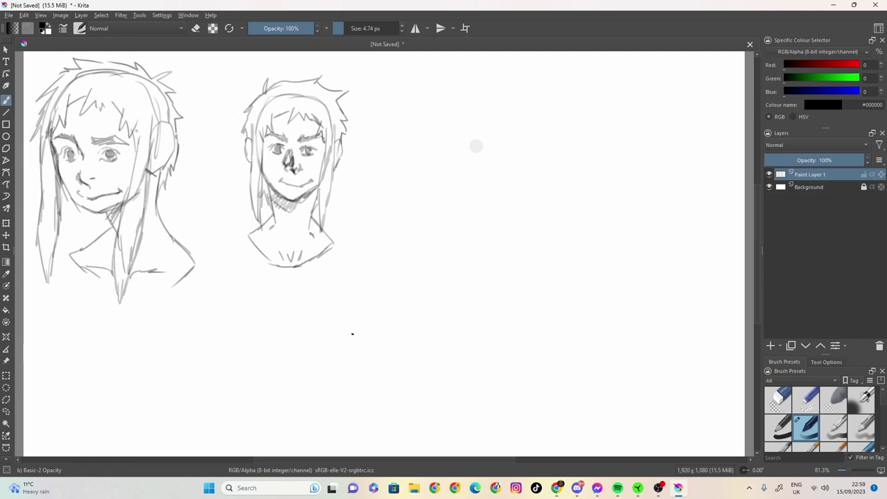
pyautogui.moveTo(43, 166)
pyautogui.mouseDown()
pyautogui.moveTo(35, 278)
pyautogui.moveTo(45, 304)
pyautogui.moveTo(58, 188)
pyautogui.mouseUp()
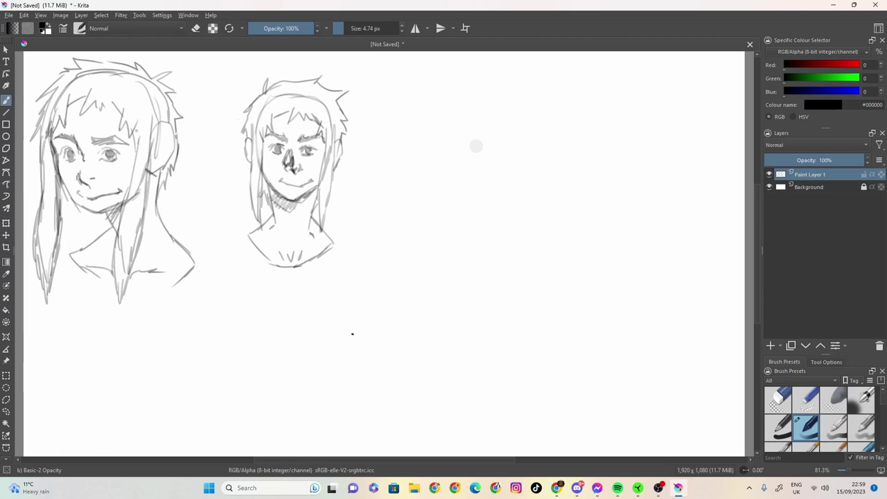
# - Draw a grid's top edge and eight evenly spaced vertical lines in the empty area beside the second portrait
pyautogui.moveTo(379, 91)
pyautogui.mouseDown()
pyautogui.moveTo(372, 257)
pyautogui.moveTo(374, 92)
pyautogui.moveTo(532, 95)
pyautogui.mouseUp()
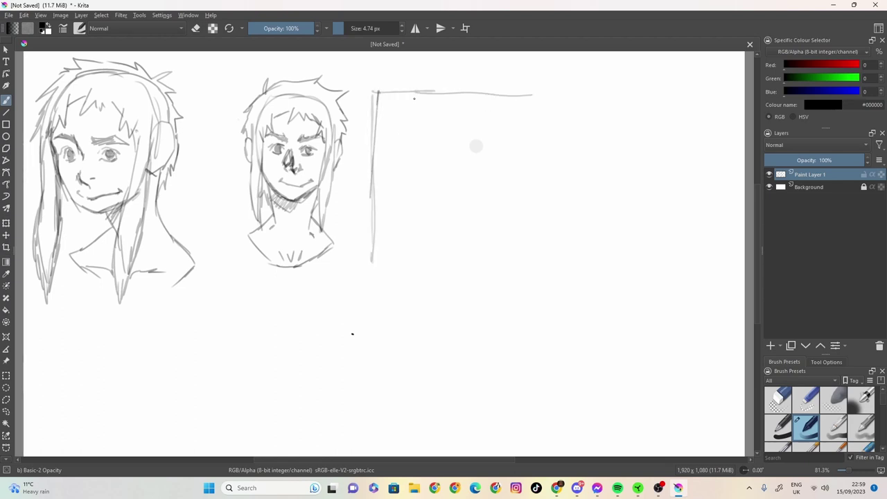
pyautogui.moveTo(414, 91); pyautogui.dragTo(414, 273)
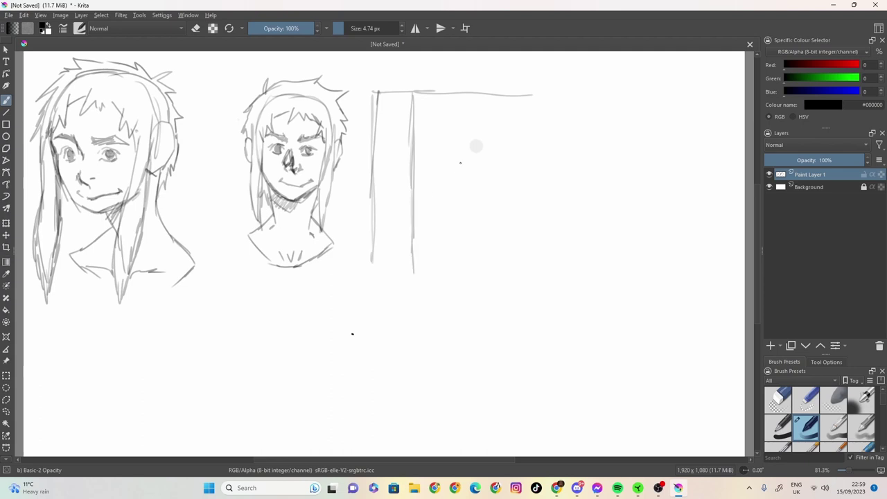
pyautogui.moveTo(450, 97); pyautogui.dragTo(452, 284)
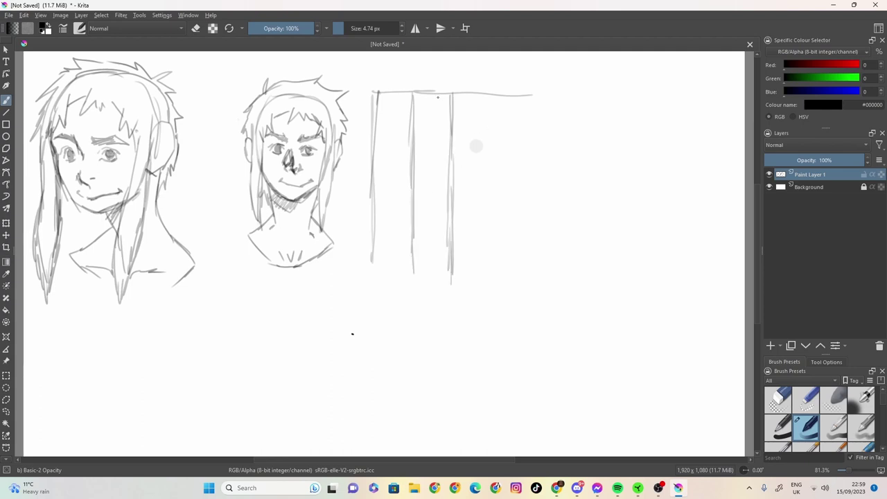
pyautogui.moveTo(438, 97); pyautogui.dragTo(432, 284)
pyautogui.moveTo(434, 211)
pyautogui.mouseDown()
pyautogui.moveTo(434, 185)
pyautogui.moveTo(434, 211)
pyautogui.mouseUp()
pyautogui.moveTo(393, 96); pyautogui.dragTo(395, 277)
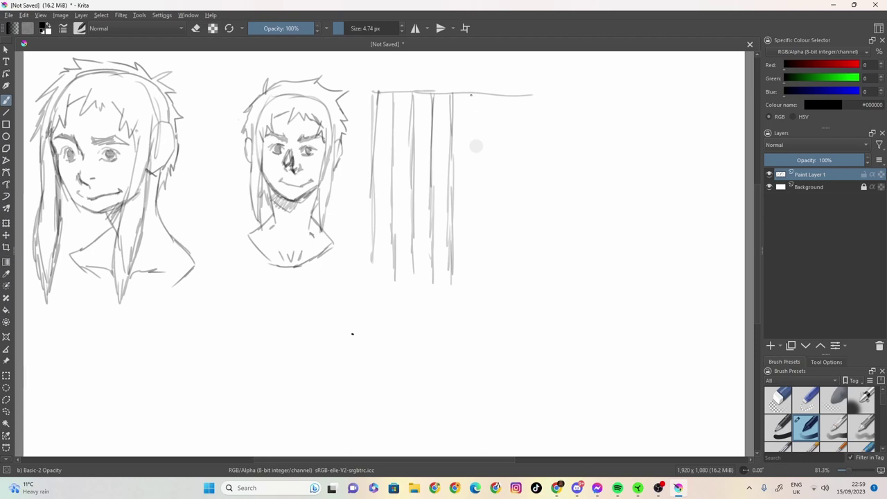
pyautogui.moveTo(471, 95); pyautogui.dragTo(470, 220)
pyautogui.moveTo(470, 183); pyautogui.dragTo(467, 284)
pyautogui.moveTo(481, 94)
pyautogui.mouseDown()
pyautogui.moveTo(516, 93)
pyautogui.moveTo(513, 123)
pyautogui.moveTo(509, 98)
pyautogui.moveTo(511, 293)
pyautogui.mouseUp()
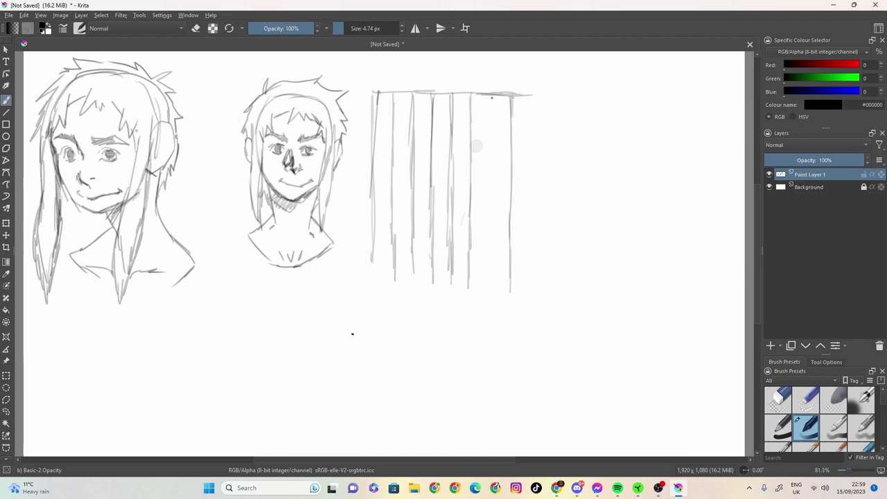
pyautogui.moveTo(492, 98); pyautogui.dragTo(486, 295)
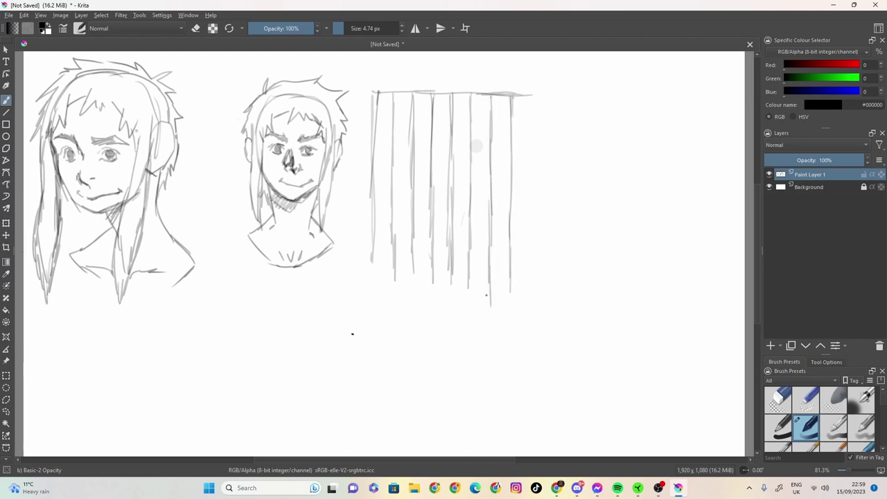
# - Cross the vertical lines with seven roughly evenly spaced horizontal lines to complete the hand-drawn grid
pyautogui.moveTo(506, 120)
pyautogui.mouseDown()
pyautogui.moveTo(374, 113)
pyautogui.moveTo(411, 118)
pyautogui.mouseUp()
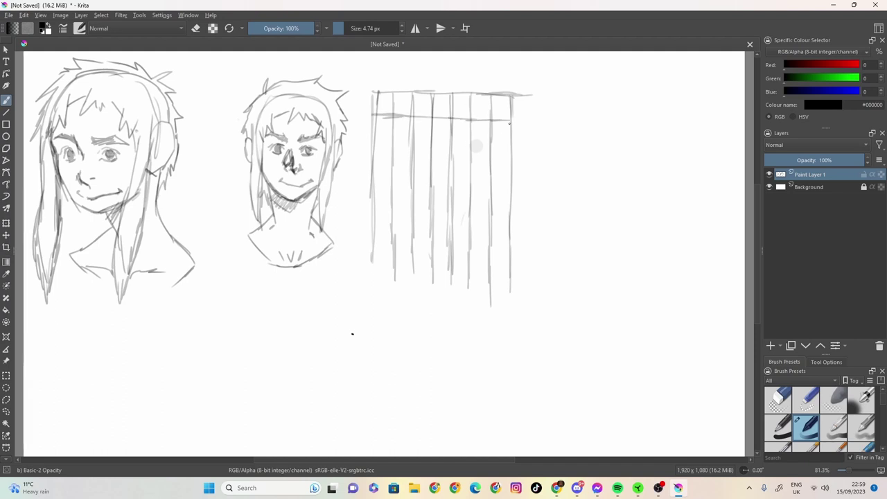
pyautogui.moveTo(516, 161); pyautogui.dragTo(373, 158)
pyautogui.moveTo(509, 202); pyautogui.dragTo(370, 200)
pyautogui.moveTo(511, 250); pyautogui.dragTo(364, 247)
pyautogui.moveTo(510, 227); pyautogui.dragTo(369, 224)
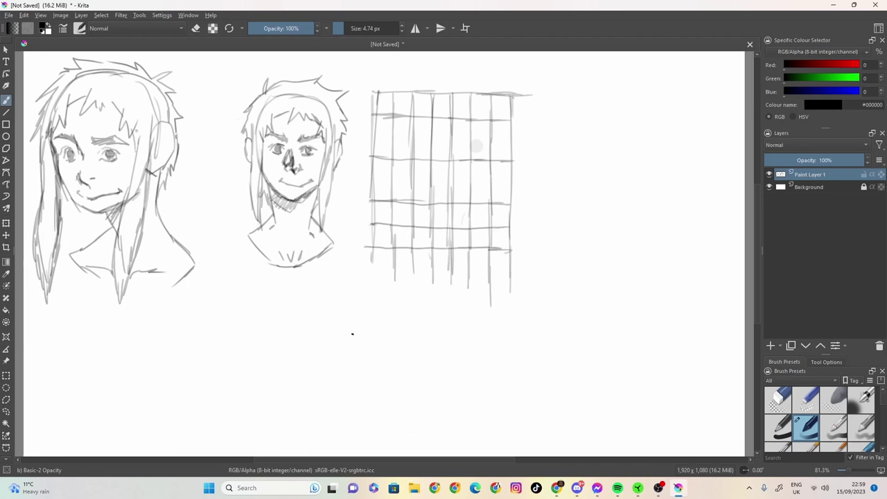
pyautogui.moveTo(509, 185); pyautogui.dragTo(368, 183)
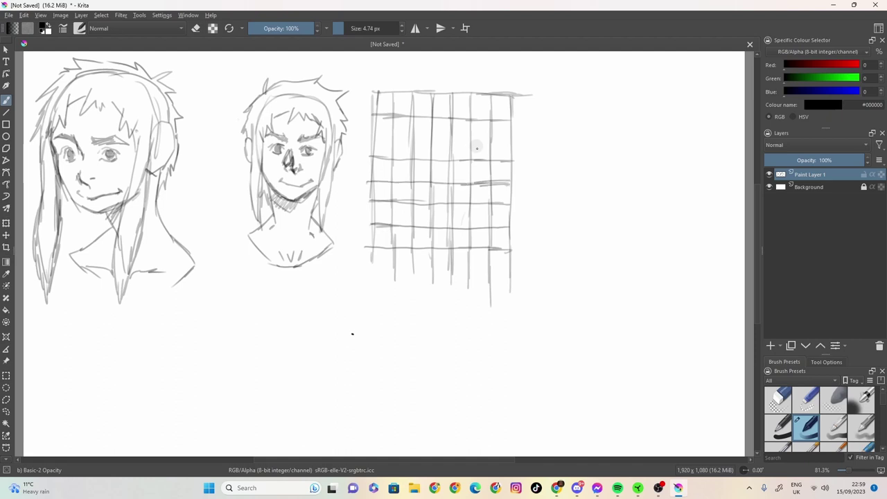
pyautogui.moveTo(515, 141); pyautogui.dragTo(366, 138)
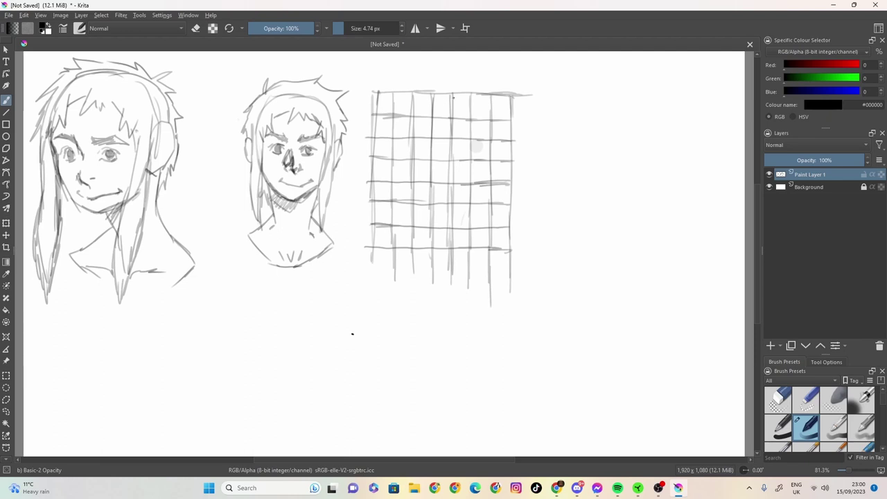
# - Sketch the rounded crown, back of the head and nape over the grid, and subdivide its front columns with extra vertical lines
pyautogui.moveTo(425, 100); pyautogui.dragTo(461, 100)
pyautogui.moveTo(461, 99)
pyautogui.mouseDown()
pyautogui.moveTo(401, 102)
pyautogui.moveTo(387, 117)
pyautogui.moveTo(373, 174)
pyautogui.moveTo(386, 236)
pyautogui.moveTo(372, 266)
pyautogui.mouseUp()
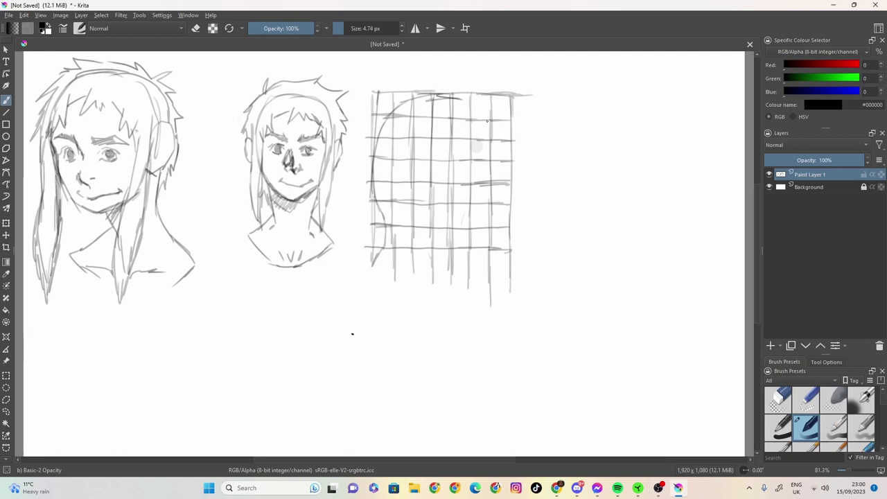
pyautogui.moveTo(486, 101)
pyautogui.mouseDown()
pyautogui.moveTo(484, 155)
pyautogui.moveTo(500, 131)
pyautogui.moveTo(495, 251)
pyautogui.mouseUp()
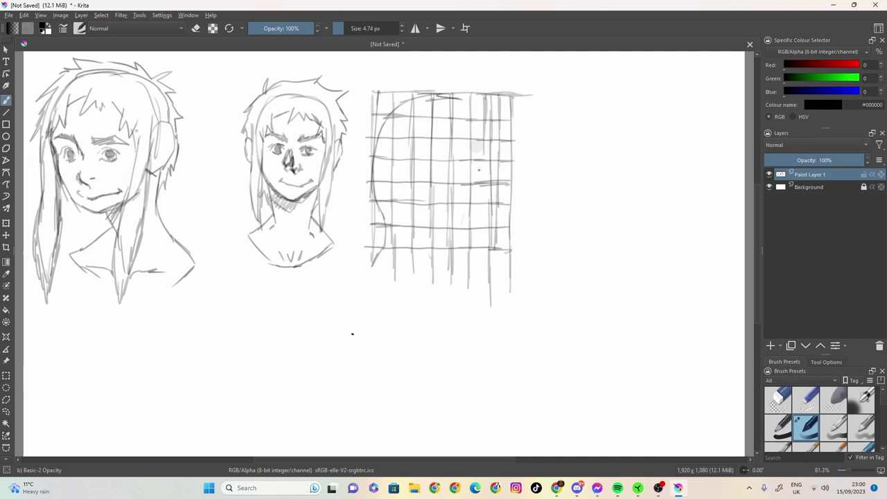
pyautogui.moveTo(484, 147); pyautogui.dragTo(483, 251)
# - Draw the side-view face along the grid's front columns, with forehead, brow, eye, nose and nostril, lips, chin and front neck line
pyautogui.moveTo(491, 128)
pyautogui.mouseDown()
pyautogui.moveTo(481, 113)
pyautogui.moveTo(440, 94)
pyautogui.moveTo(470, 105)
pyautogui.moveTo(495, 132)
pyautogui.mouseUp()
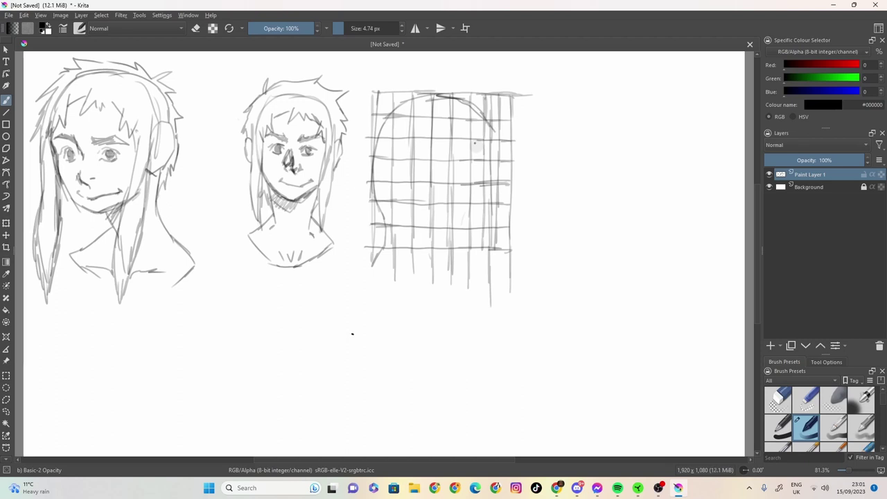
pyautogui.moveTo(497, 147)
pyautogui.mouseDown()
pyautogui.moveTo(498, 161)
pyautogui.moveTo(485, 124)
pyautogui.moveTo(494, 176)
pyautogui.moveTo(511, 197)
pyautogui.moveTo(496, 205)
pyautogui.mouseUp()
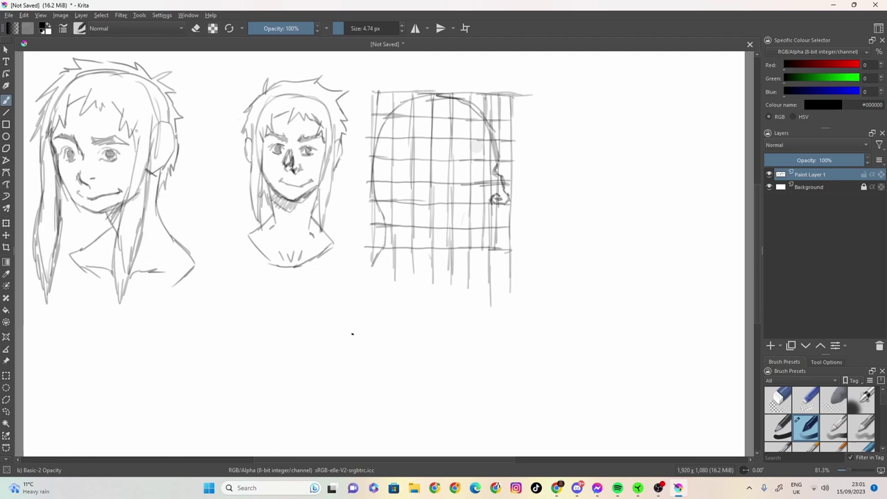
pyautogui.moveTo(489, 156); pyautogui.dragTo(494, 160)
pyautogui.moveTo(497, 154); pyautogui.dragTo(475, 167)
pyautogui.moveTo(483, 129)
pyautogui.mouseDown()
pyautogui.moveTo(472, 151)
pyautogui.moveTo(477, 174)
pyautogui.moveTo(487, 175)
pyautogui.moveTo(480, 177)
pyautogui.mouseUp()
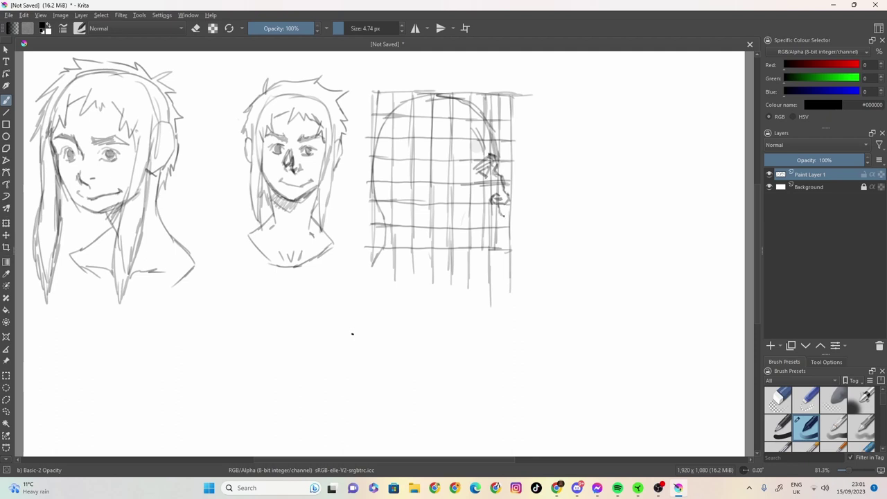
pyautogui.moveTo(488, 220); pyautogui.dragTo(481, 223)
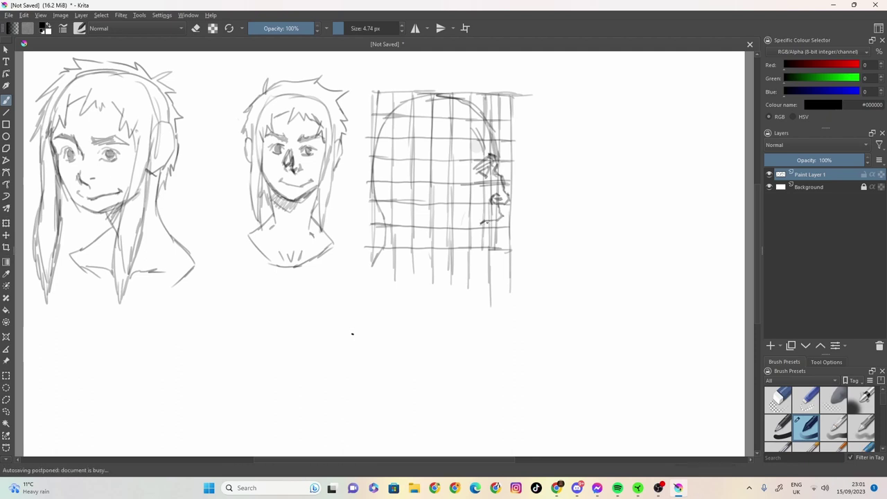
pyautogui.moveTo(496, 220)
pyautogui.mouseDown()
pyautogui.moveTo(488, 248)
pyautogui.moveTo(458, 249)
pyautogui.moveTo(455, 281)
pyautogui.moveTo(468, 312)
pyautogui.mouseUp()
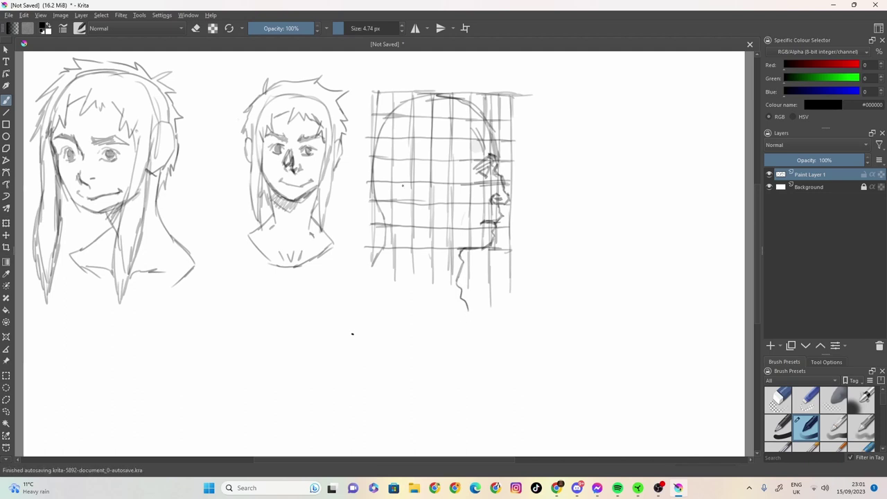
# - Draw the ear with its inner folds near the middle of the profile head, and add a slanted jawline with short hatching
pyautogui.moveTo(416, 164); pyautogui.dragTo(428, 204)
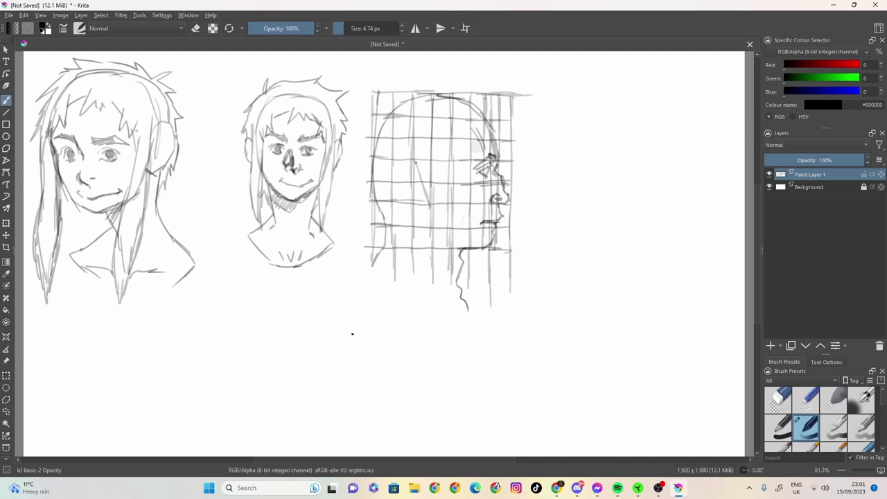
pyautogui.moveTo(429, 162); pyautogui.dragTo(413, 161)
pyautogui.moveTo(410, 170)
pyautogui.mouseDown()
pyautogui.moveTo(408, 204)
pyautogui.moveTo(421, 205)
pyautogui.mouseUp()
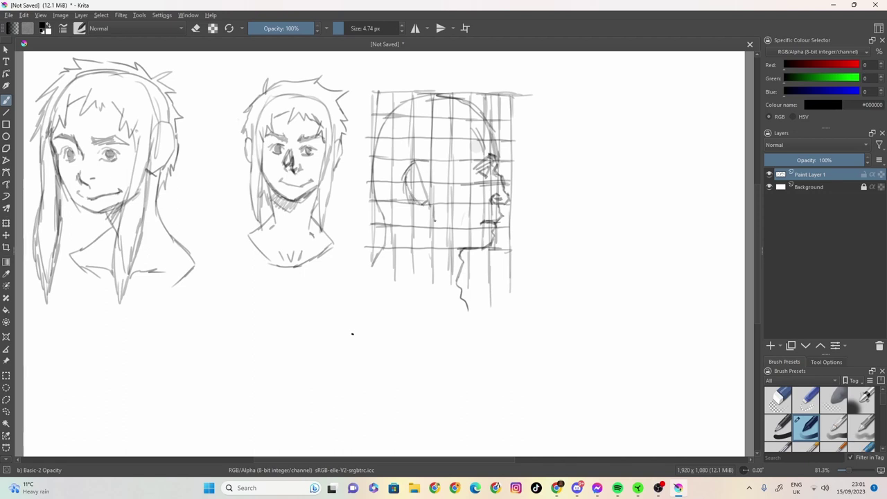
pyautogui.moveTo(436, 229); pyautogui.dragTo(454, 245)
pyautogui.moveTo(422, 167)
pyautogui.mouseDown()
pyautogui.moveTo(414, 182)
pyautogui.moveTo(420, 193)
pyautogui.moveTo(426, 184)
pyautogui.mouseUp()
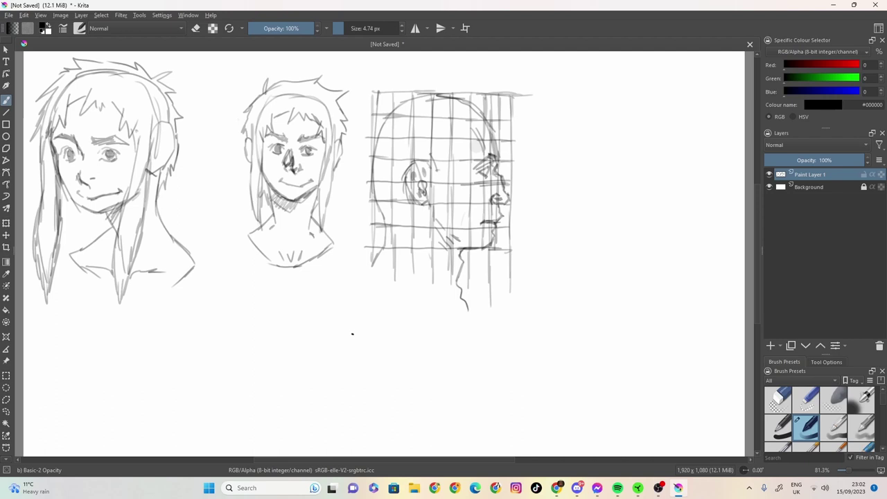
# - Add hair to the profile head: a long pointed side lock, jagged fringe, spiky crown and back, and pointed tufts at the nape
pyautogui.moveTo(437, 147)
pyautogui.mouseDown()
pyautogui.moveTo(431, 283)
pyautogui.moveTo(447, 216)
pyautogui.moveTo(449, 152)
pyautogui.moveTo(451, 173)
pyautogui.mouseUp()
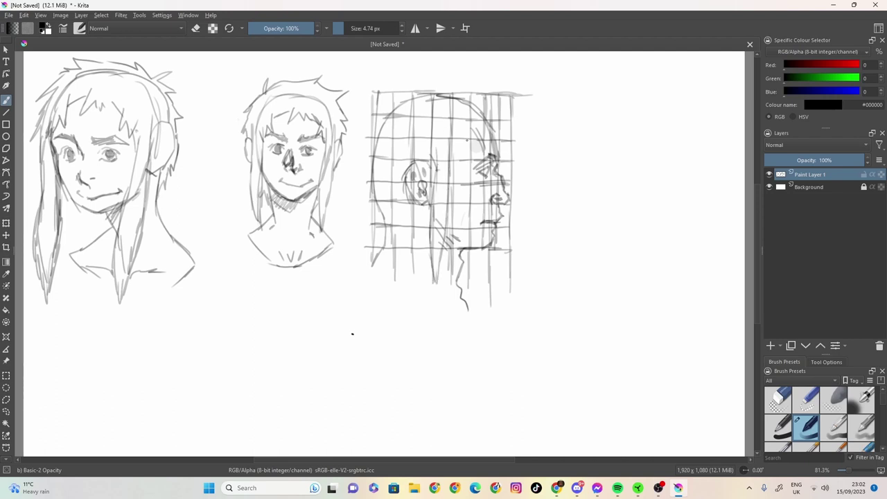
pyautogui.moveTo(487, 108)
pyautogui.mouseDown()
pyautogui.moveTo(493, 128)
pyautogui.moveTo(467, 133)
pyautogui.moveTo(444, 167)
pyautogui.moveTo(447, 144)
pyautogui.moveTo(447, 187)
pyautogui.mouseUp()
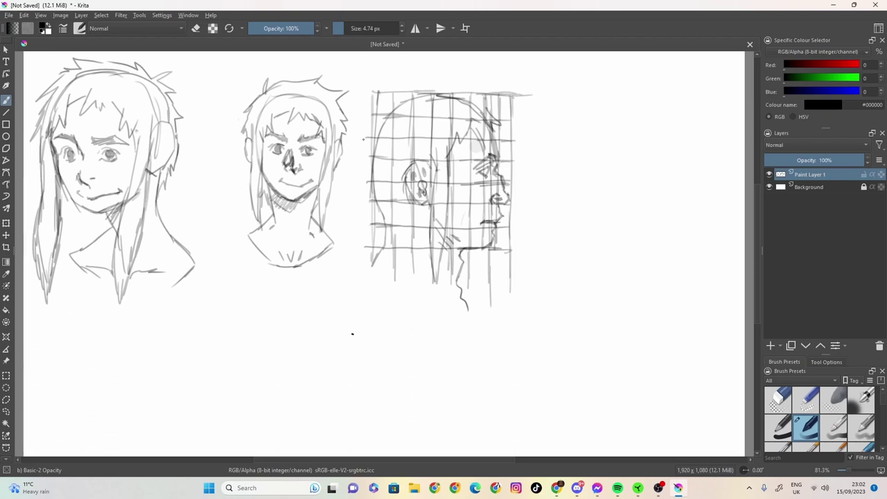
pyautogui.moveTo(385, 106)
pyautogui.mouseDown()
pyautogui.moveTo(368, 127)
pyautogui.moveTo(360, 163)
pyautogui.moveTo(385, 233)
pyautogui.mouseUp()
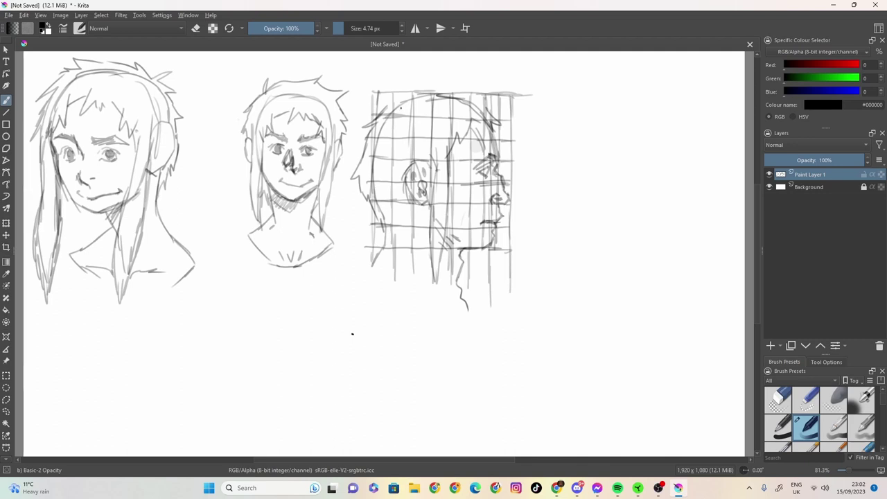
pyautogui.moveTo(371, 110)
pyautogui.mouseDown()
pyautogui.moveTo(401, 91)
pyautogui.moveTo(426, 89)
pyautogui.mouseUp()
pyautogui.moveTo(490, 112)
pyautogui.mouseDown()
pyautogui.moveTo(414, 78)
pyautogui.moveTo(420, 88)
pyautogui.moveTo(397, 90)
pyautogui.mouseUp()
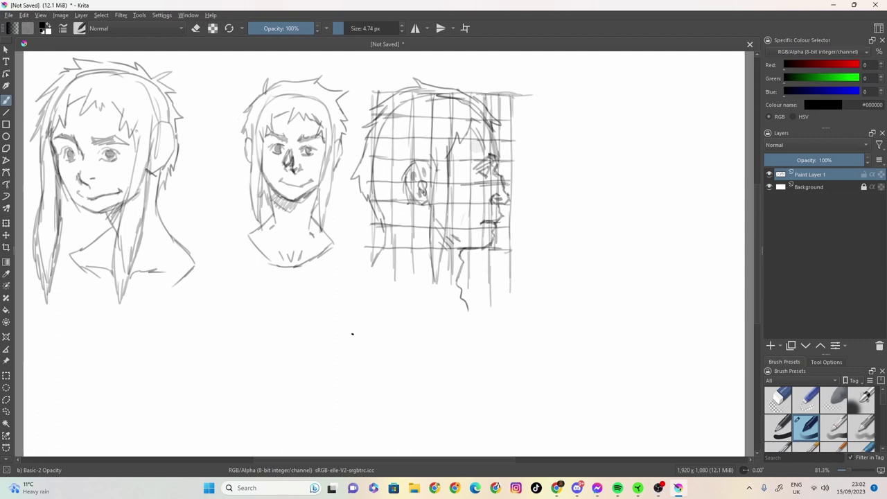
pyautogui.moveTo(409, 202); pyautogui.dragTo(383, 239)
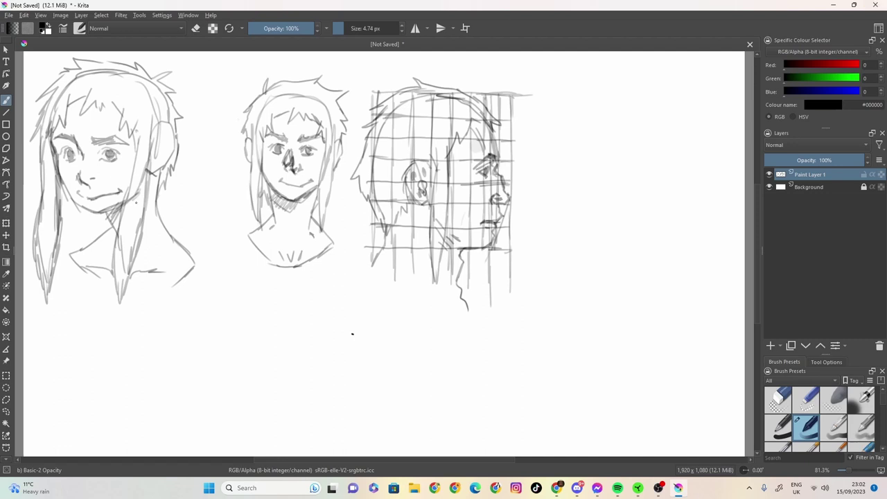
# - Erase the construction curve inside the second portrait's hair with a 17.33 px eraser, and return the brush to painting mode
pyautogui.click(196, 29)
pyautogui.click(346, 29)
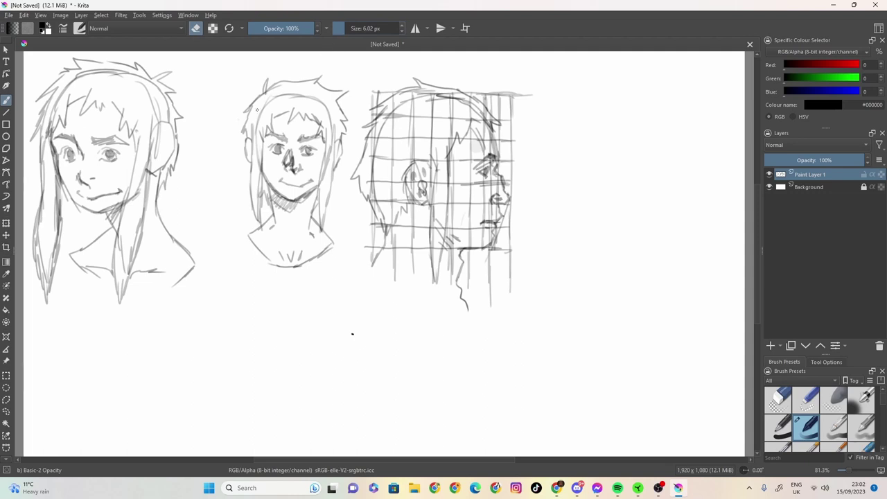
pyautogui.moveTo(256, 122); pyautogui.dragTo(257, 138)
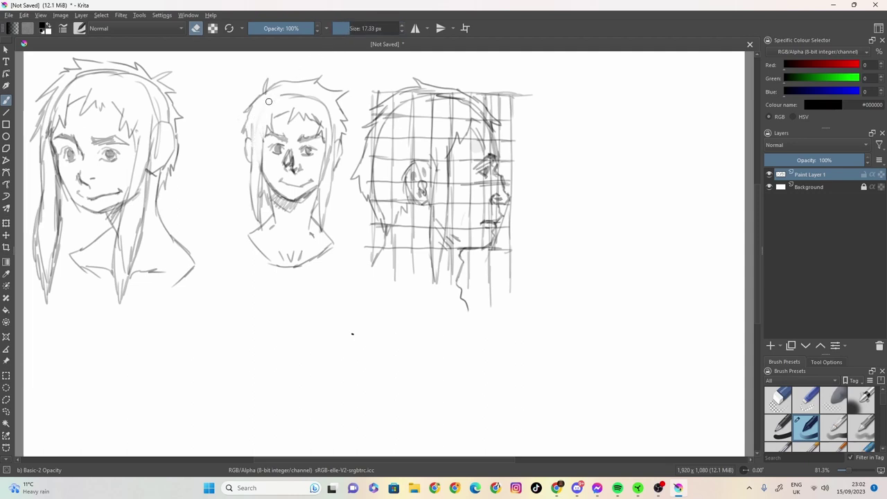
pyautogui.moveTo(298, 96)
pyautogui.mouseDown()
pyautogui.moveTo(321, 100)
pyautogui.moveTo(331, 124)
pyautogui.moveTo(323, 194)
pyautogui.moveTo(311, 193)
pyautogui.mouseUp()
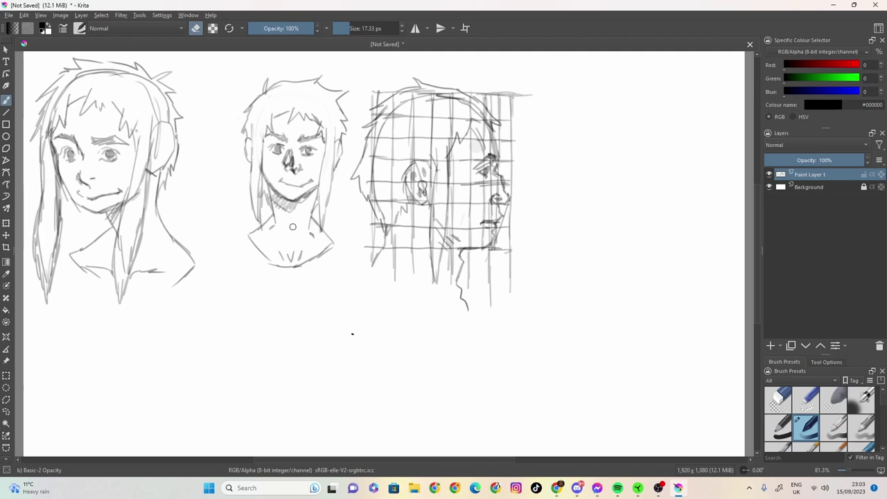
pyautogui.click(196, 29)
pyautogui.click(658, 488)
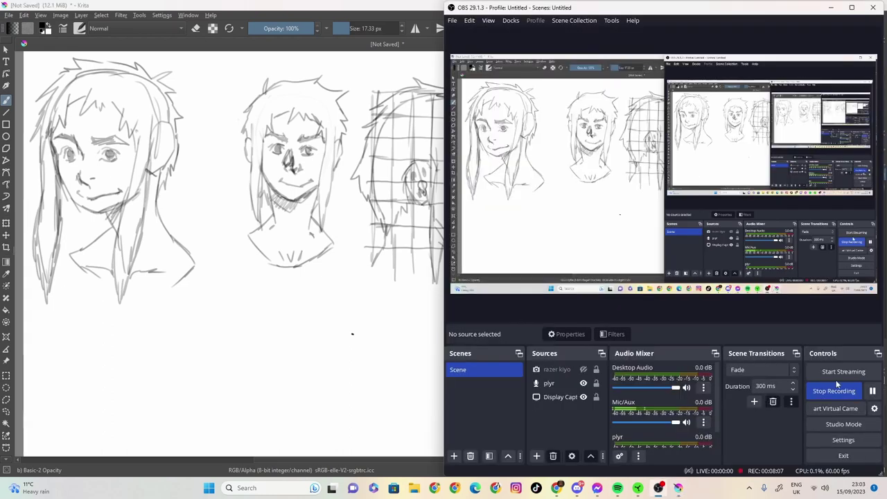